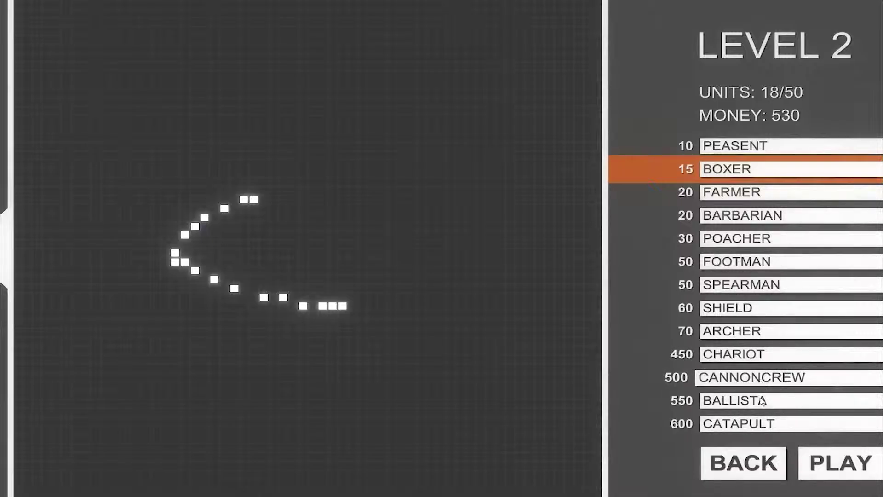
Step: Place a chariot mid-field and two barbarians in a short lower-left column
{"action": "left_click", "coordinate": [731, 353]}
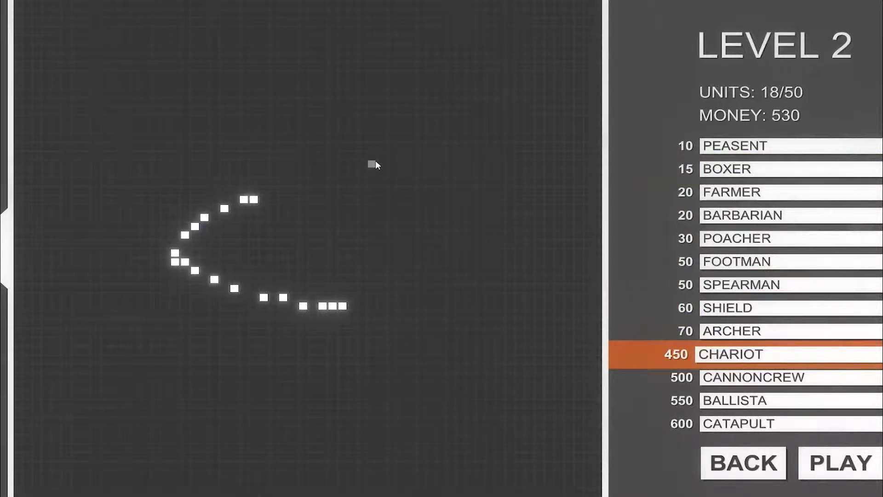
{"action": "left_click", "coordinate": [374, 163]}
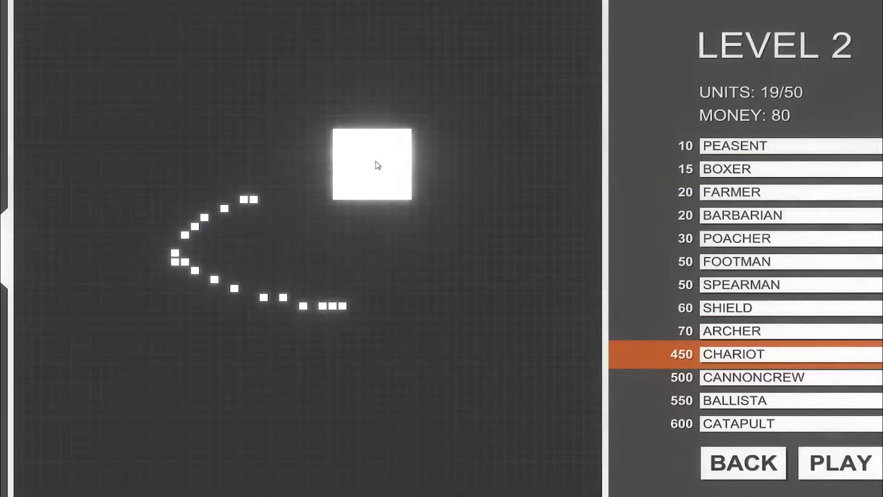
{"action": "left_click_drag", "start_coordinate": [377, 165], "coordinate": [387, 138]}
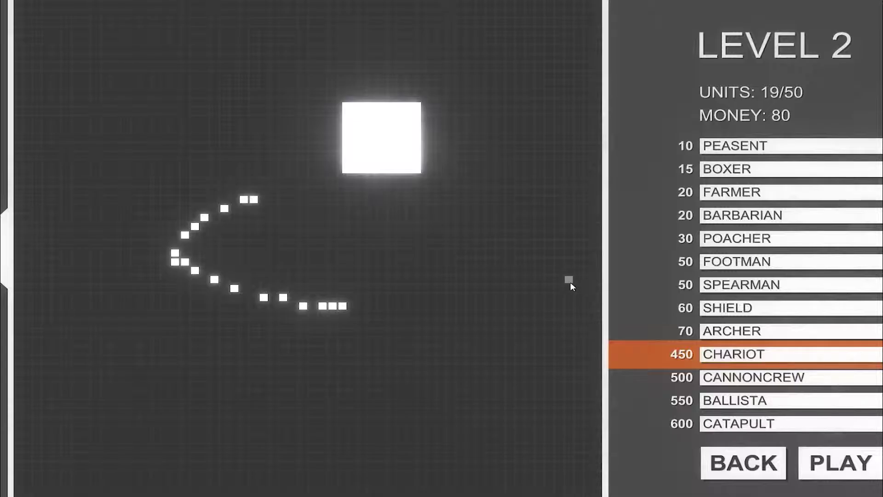
{"action": "left_click", "coordinate": [717, 217]}
{"action": "left_click_drag", "start_coordinate": [185, 369], "coordinate": [184, 408]}
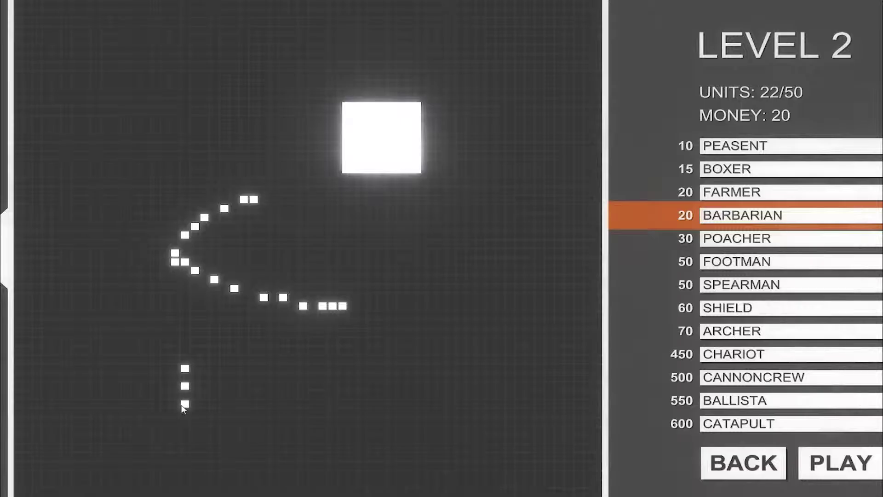
{"action": "right_click", "coordinate": [184, 404]}
Step: Add two stacked boxers at the far left and a peasant in the top-left corner
{"action": "left_click", "coordinate": [725, 169]}
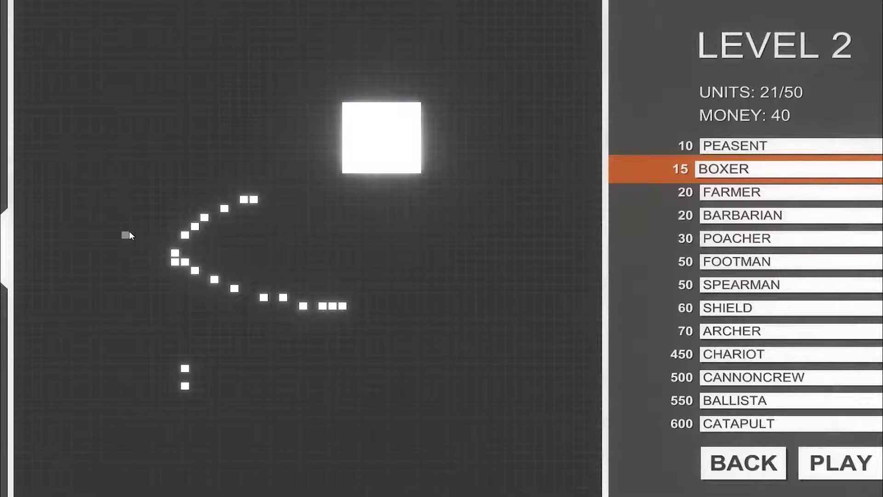
{"action": "left_click", "coordinate": [51, 228]}
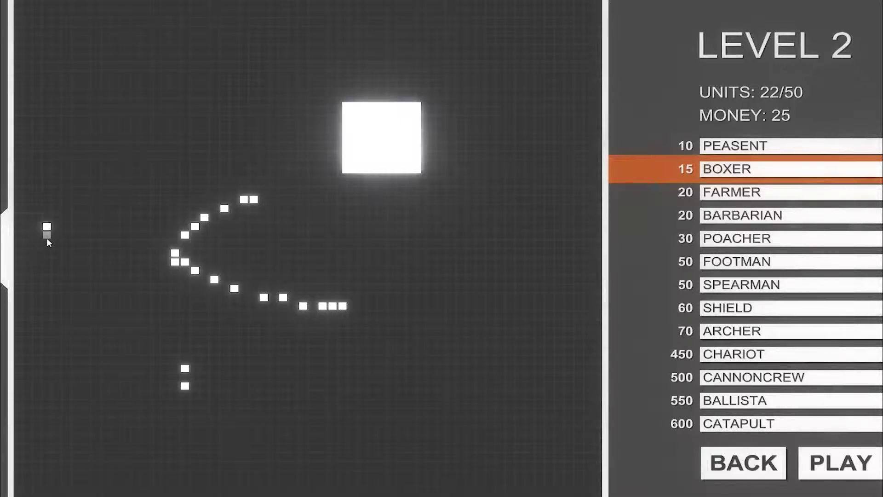
{"action": "left_click", "coordinate": [50, 245]}
{"action": "left_click", "coordinate": [811, 151]}
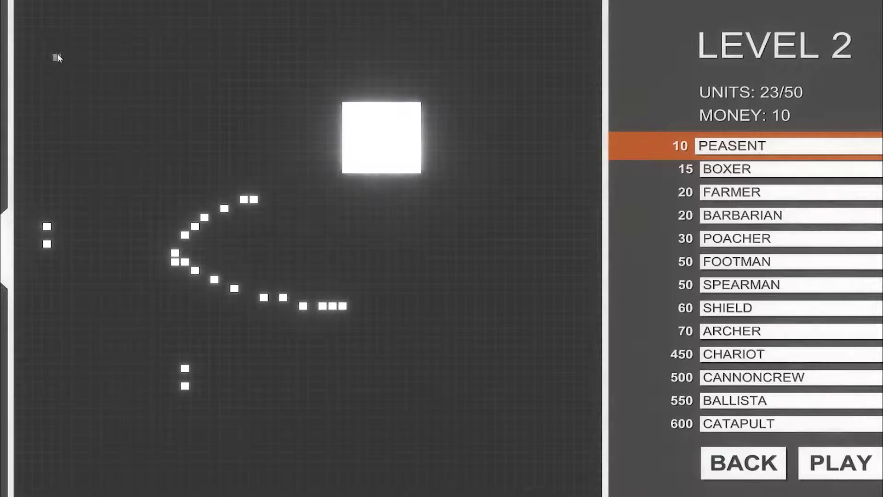
{"action": "left_click", "coordinate": [57, 48]}
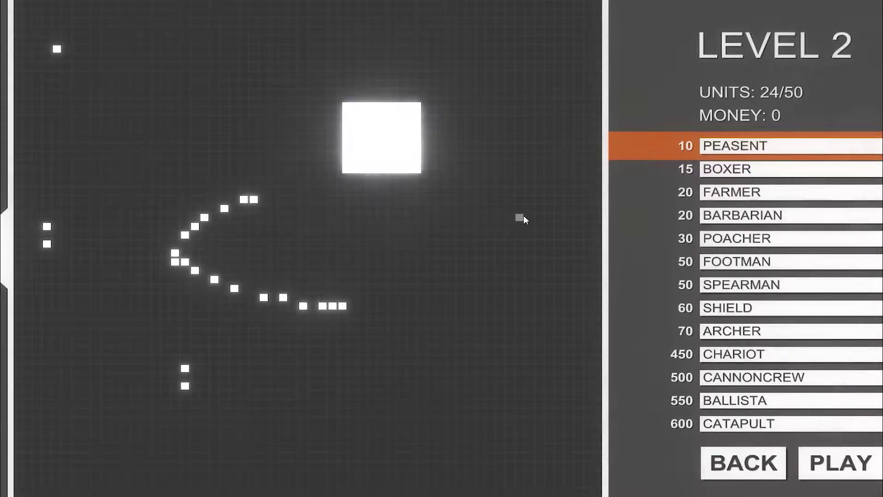
Step: Clear the army with R, then stack three shield units on the left
{"action": "key", "text": "r"}
{"action": "left_click", "coordinate": [673, 307]}
{"action": "left_click", "coordinate": [171, 196]}
{"action": "left_click", "coordinate": [175, 235]}
{"action": "left_click", "coordinate": [179, 265]}
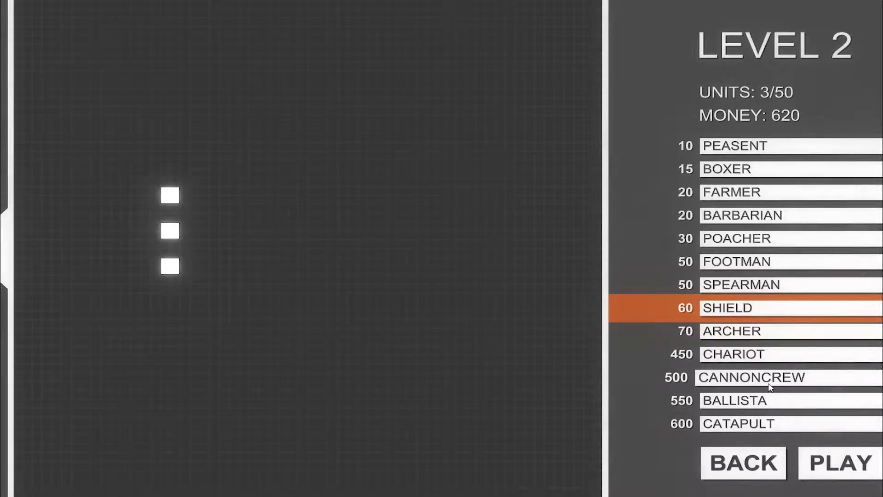
Step: Add a lower-right catapult and two top-middle peasants, then start the battle with PLAY
{"action": "left_click", "coordinate": [711, 422]}
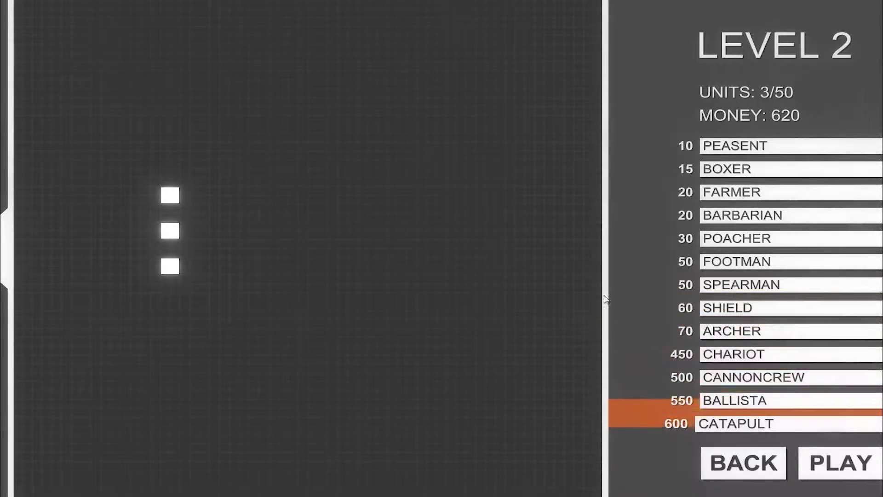
{"action": "left_click", "coordinate": [523, 330]}
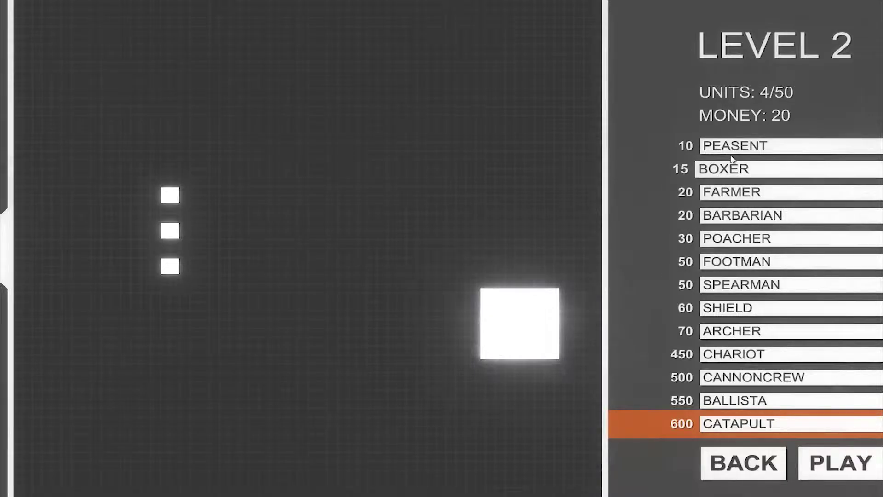
{"action": "left_click", "coordinate": [717, 145]}
{"action": "left_click", "coordinate": [303, 110]}
{"action": "left_click", "coordinate": [302, 93]}
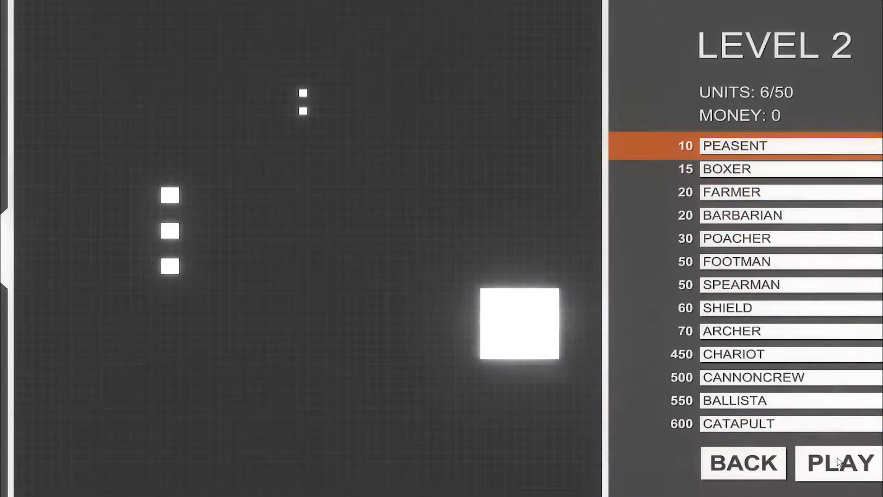
{"action": "left_click", "coordinate": [839, 461]}
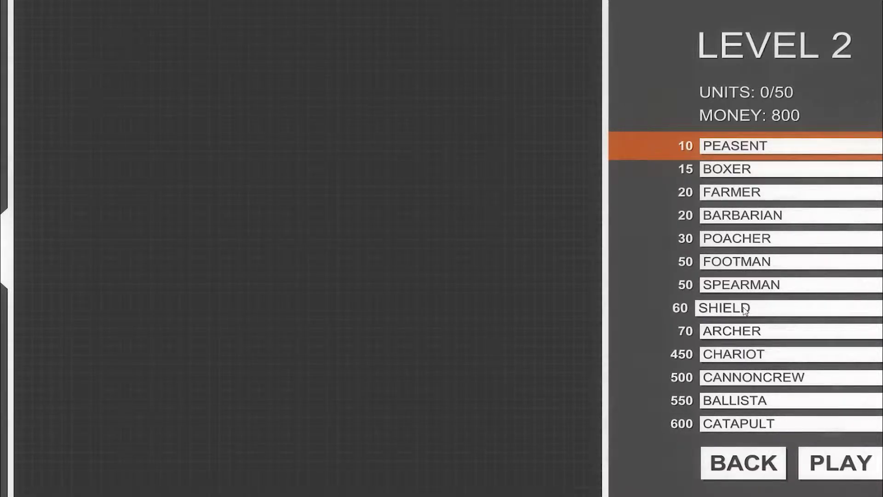
Step: Place three footmen in a vertical column on the left side
{"action": "left_click", "coordinate": [744, 269]}
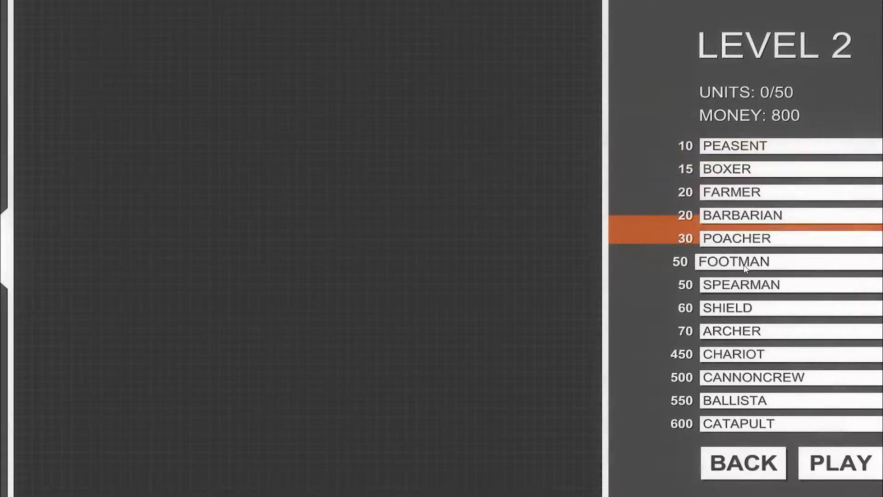
{"action": "left_click", "coordinate": [171, 171]}
{"action": "left_click", "coordinate": [174, 202]}
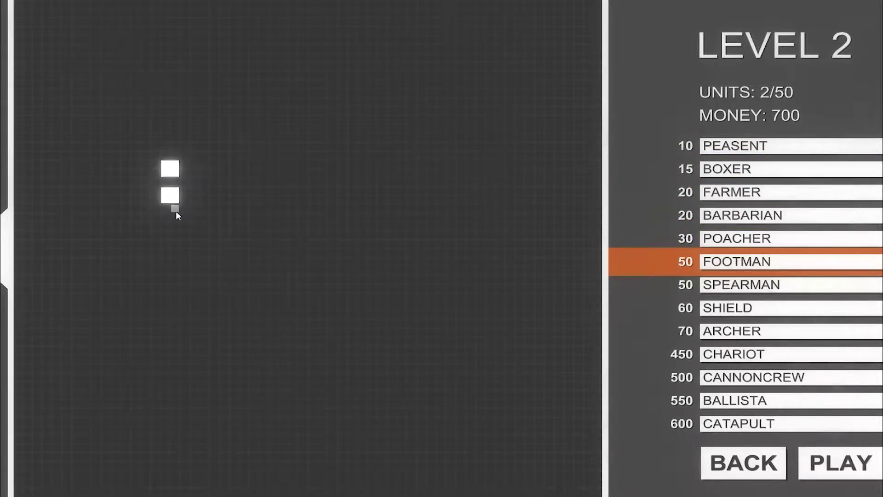
{"action": "left_click", "coordinate": [173, 225]}
Step: Paint short poacher columns near the top and bottom of the battlefield
{"action": "left_click", "coordinate": [760, 245]}
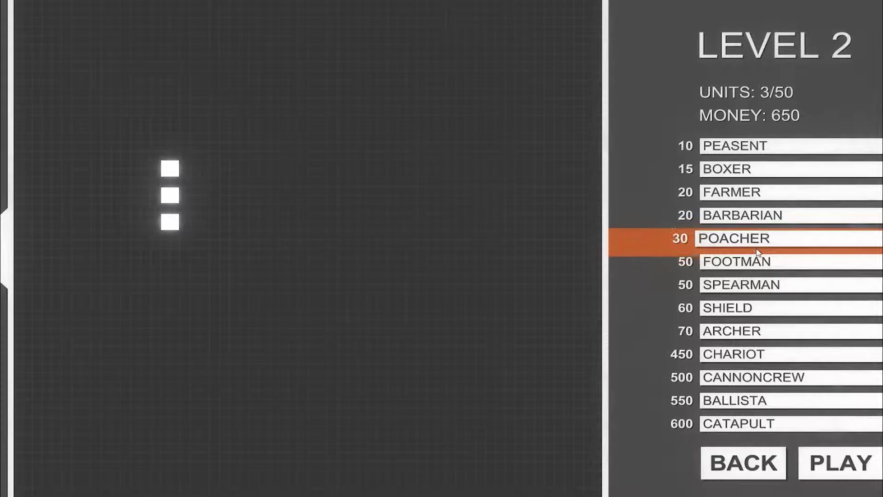
{"action": "left_click_drag", "start_coordinate": [289, 28], "coordinate": [293, 77]}
{"action": "left_click_drag", "start_coordinate": [301, 404], "coordinate": [294, 455]}
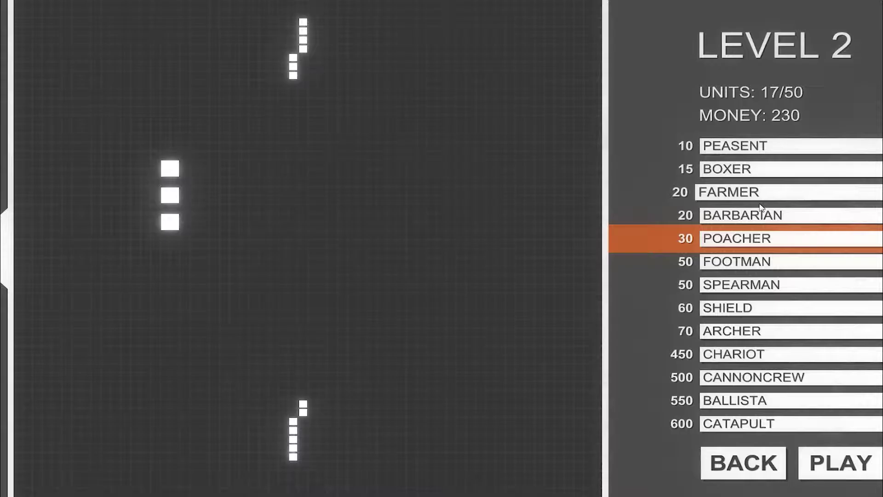
Step: Paint a column of eight barbarians in the middle of the battlefield, leaving 70 money
{"action": "left_click", "coordinate": [661, 218]}
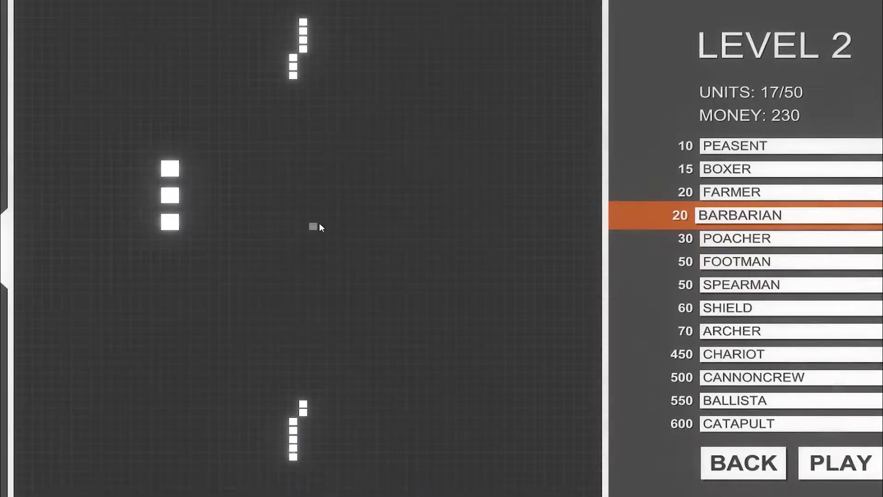
{"action": "left_click_drag", "start_coordinate": [321, 224], "coordinate": [323, 163]}
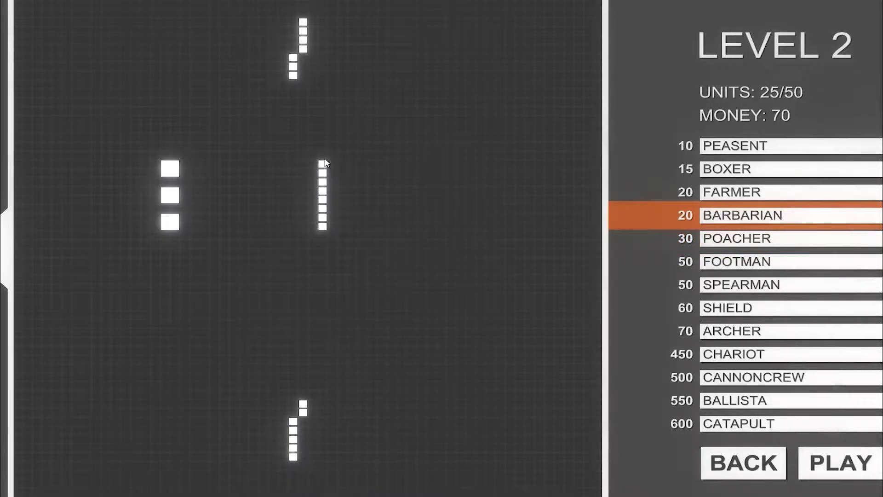